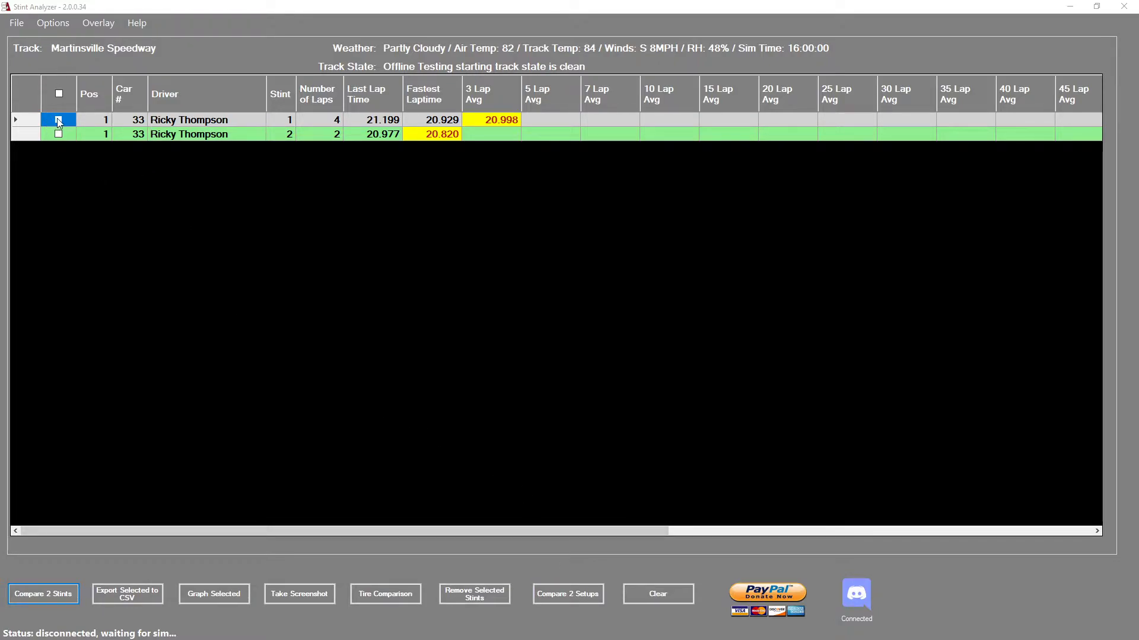
Check that the Save Setup in Stint Data option is enabled in the program options.
click(49, 24)
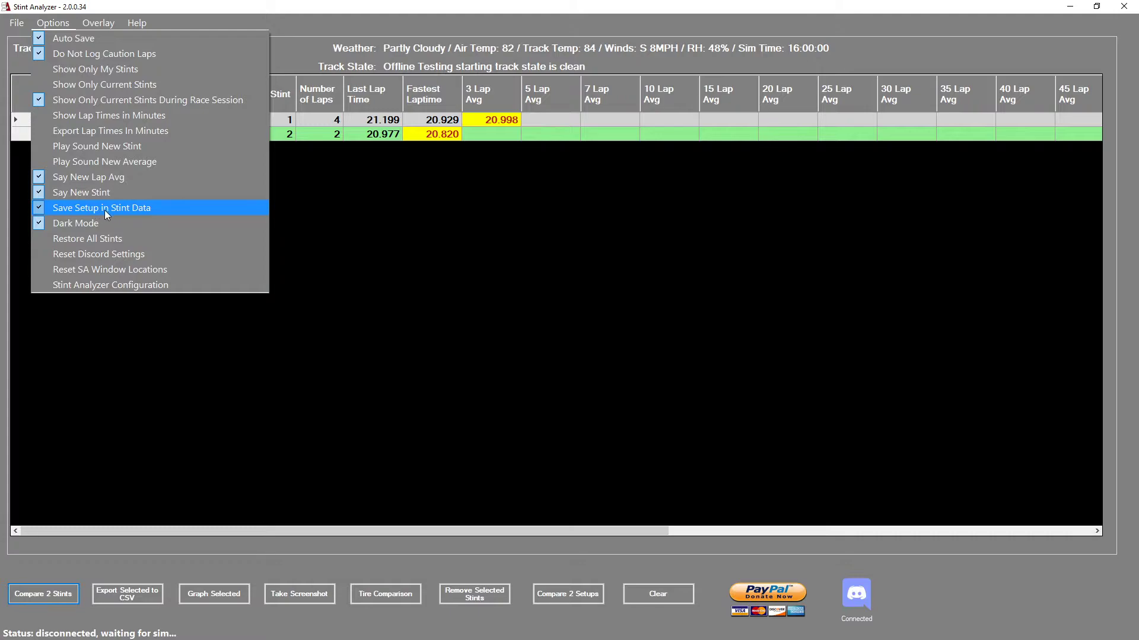
click(53, 23)
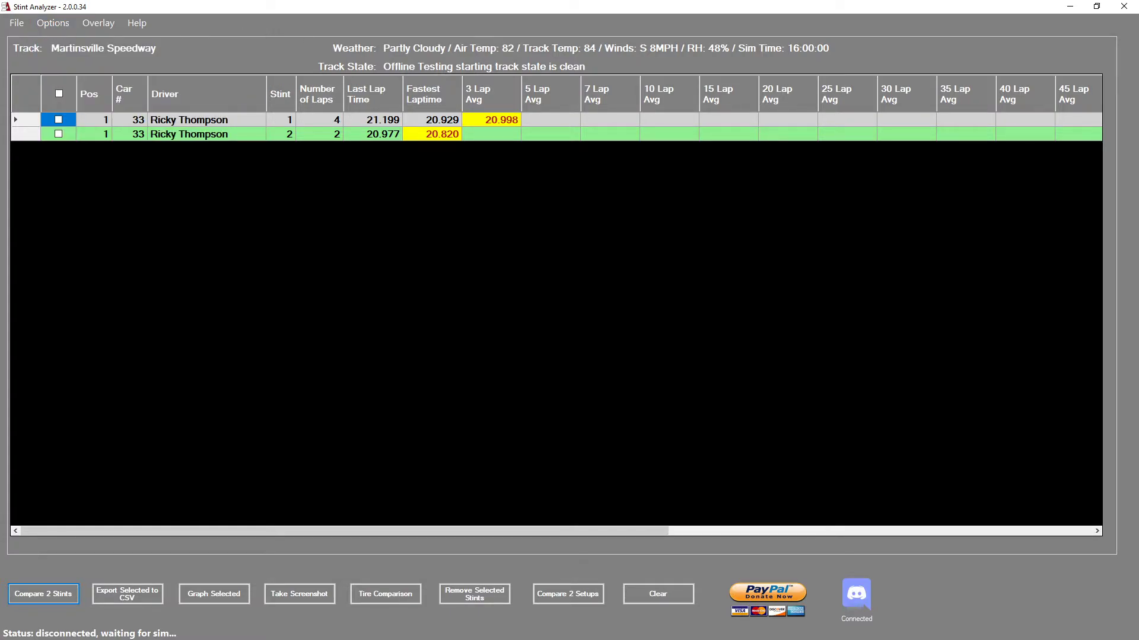
Switch to Notepad++ and examine the irsdkLogSetup setting in app.ini and the tire sections of carSetupyaml.txt.
key(alt+Tab)
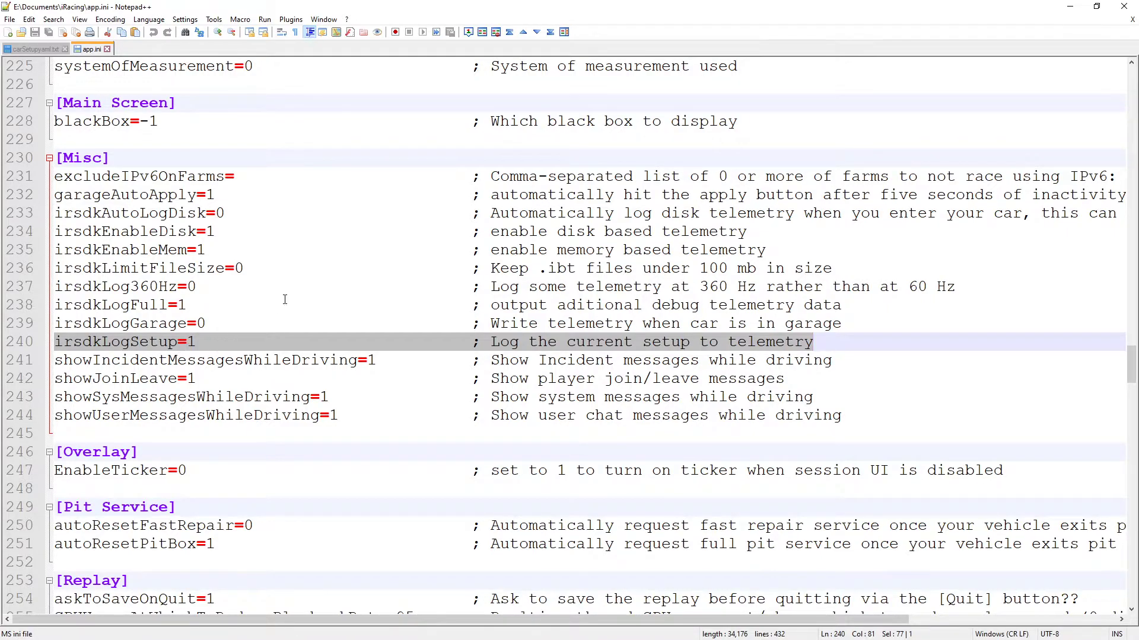
click(39, 47)
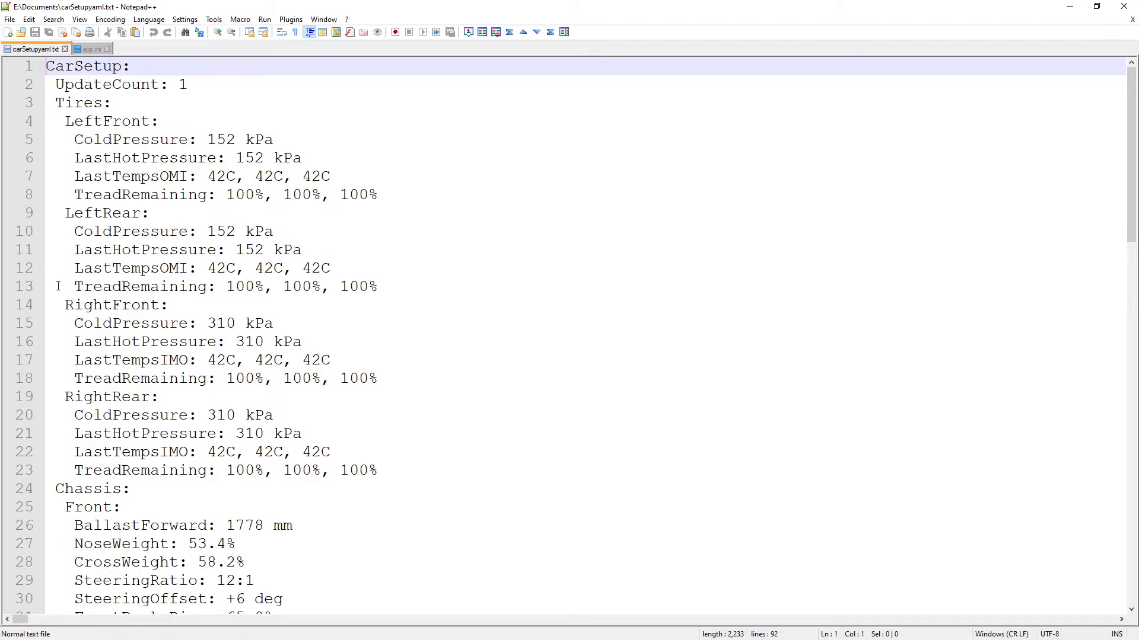
drag(50, 285, 68, 284)
click(61, 303)
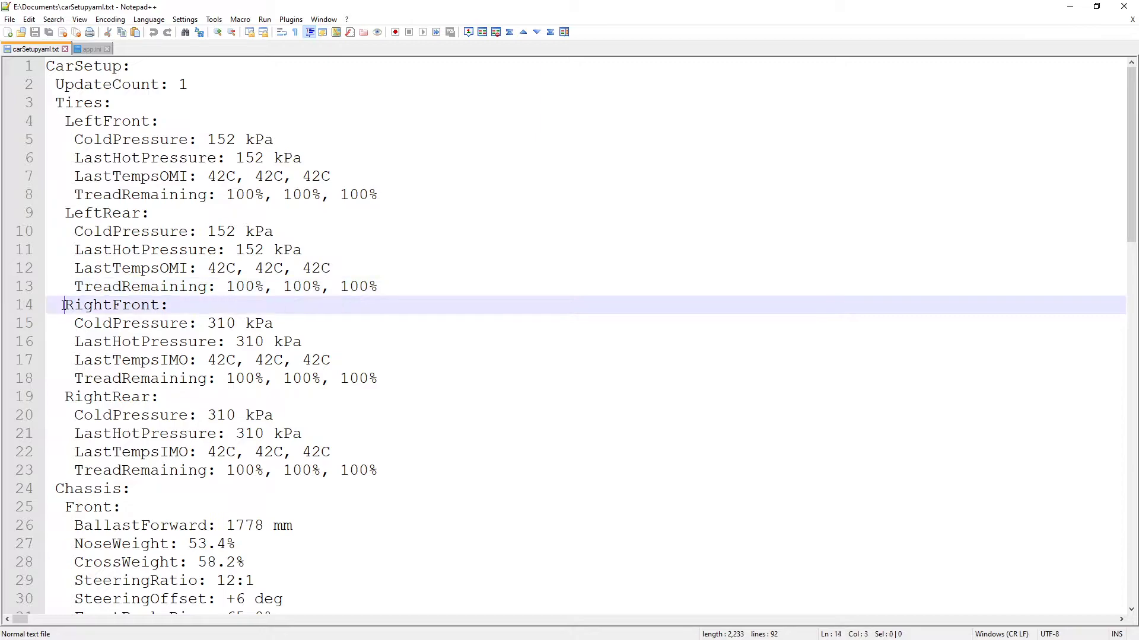
click(423, 288)
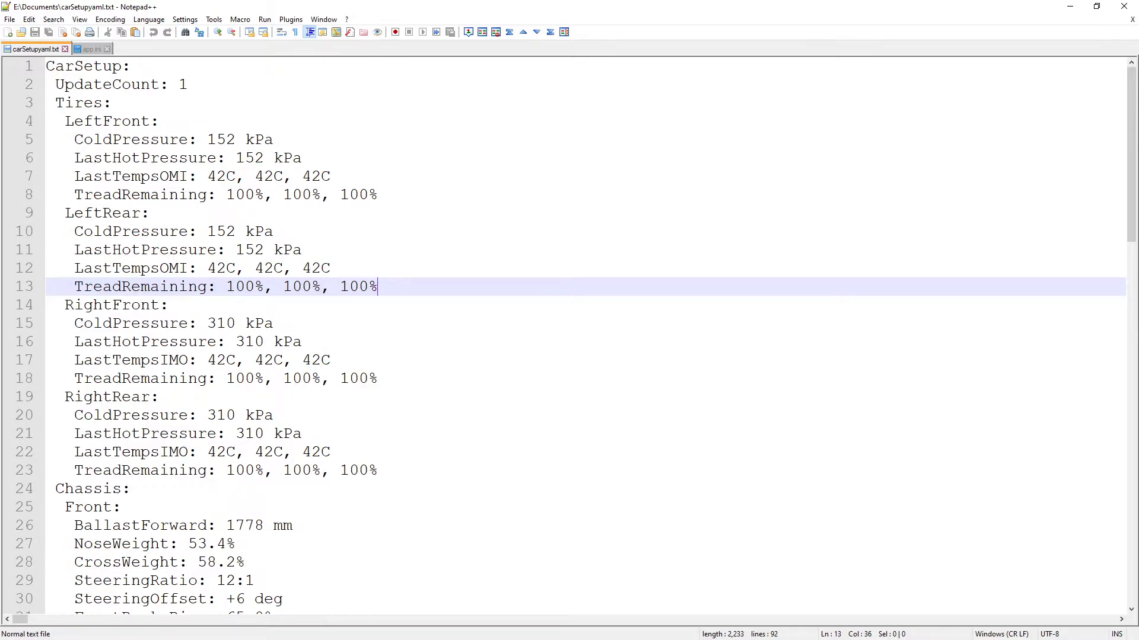
Switch back to Stint Analyzer and show the View Setup command available for stint 1.
key(alt+Tab)
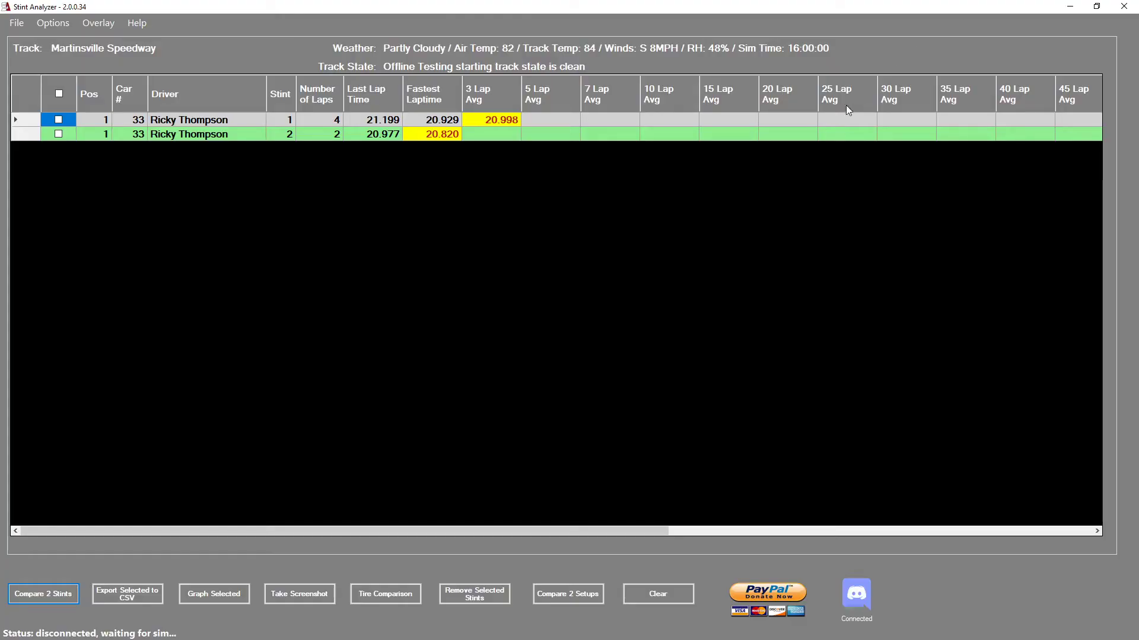
right_click(178, 122)
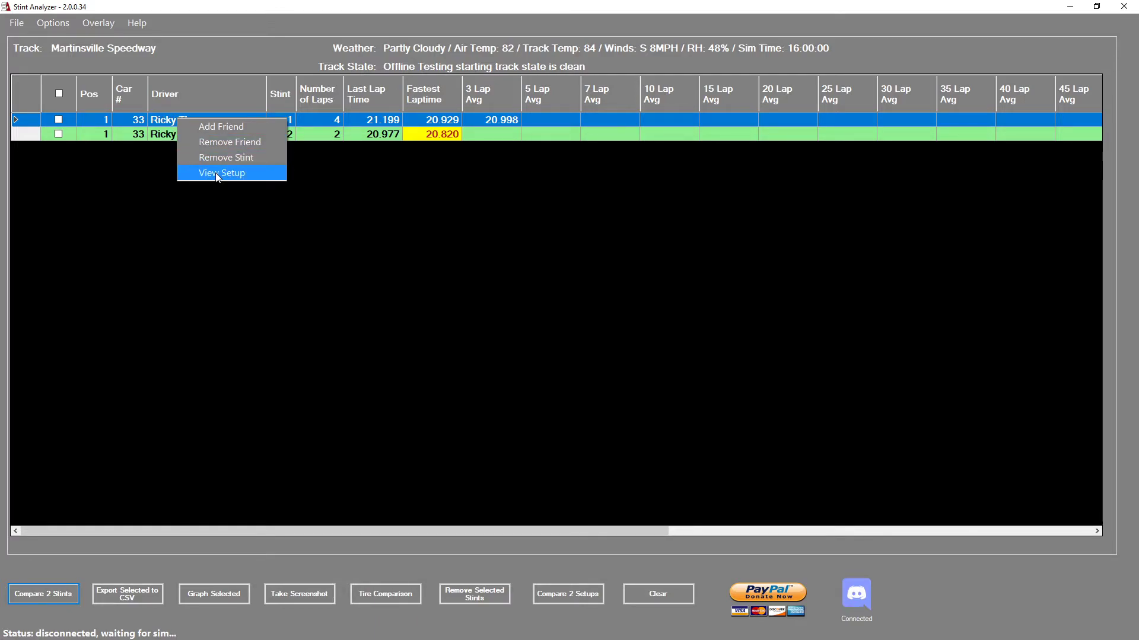
click(178, 185)
Select stints 1 and 2 and compare their two setups.
click(58, 120)
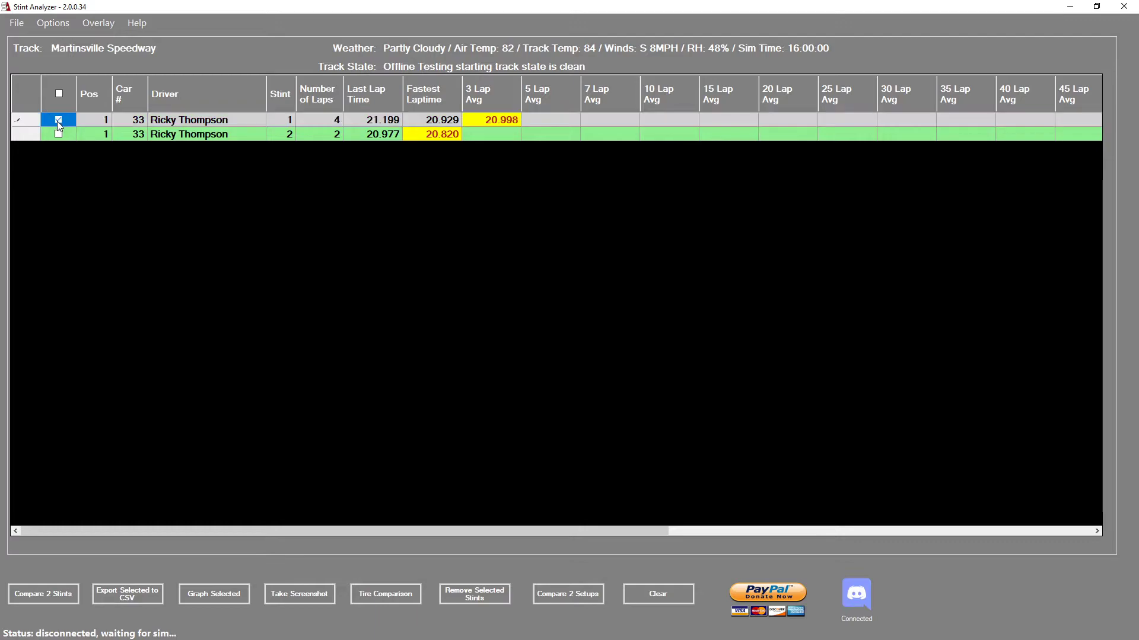
click(58, 134)
click(567, 595)
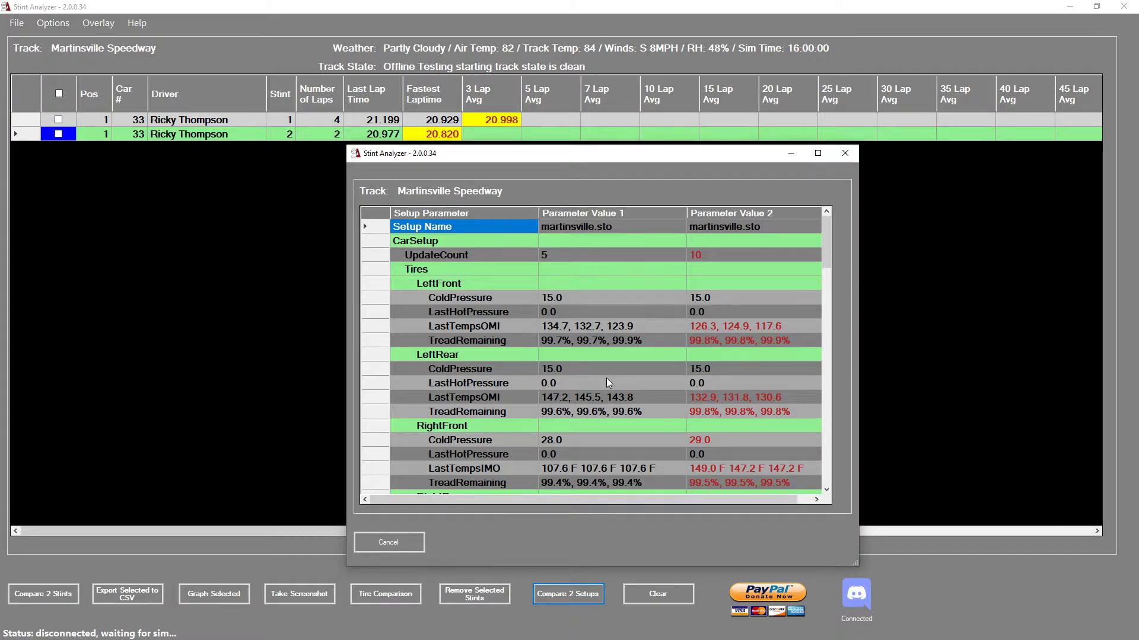
Examine the parameter differences between the two setups from the tires through the rear chassis values, and close the comparison.
scroll(572, 368, down, 2)
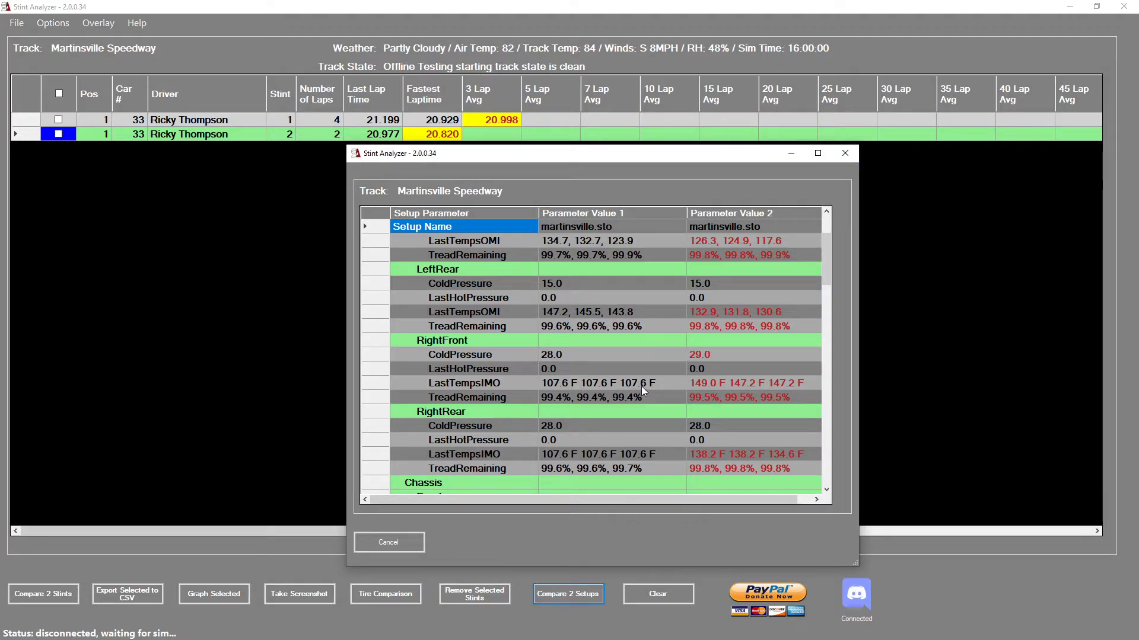
scroll(642, 386, down, 3)
scroll(640, 385, down, 2)
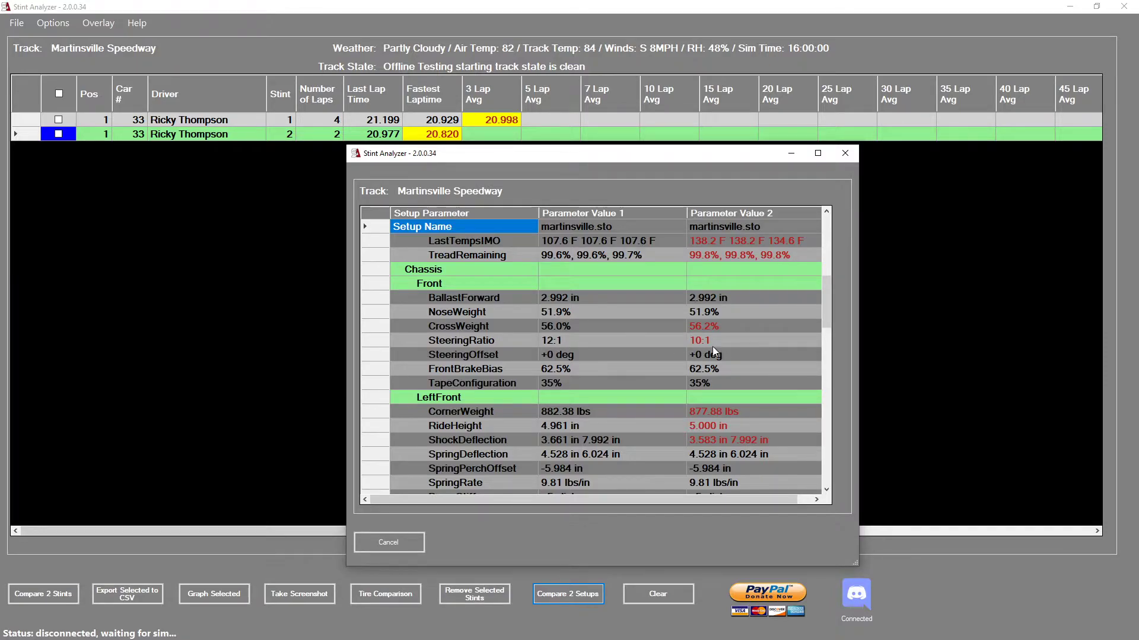
scroll(665, 365, down, 2)
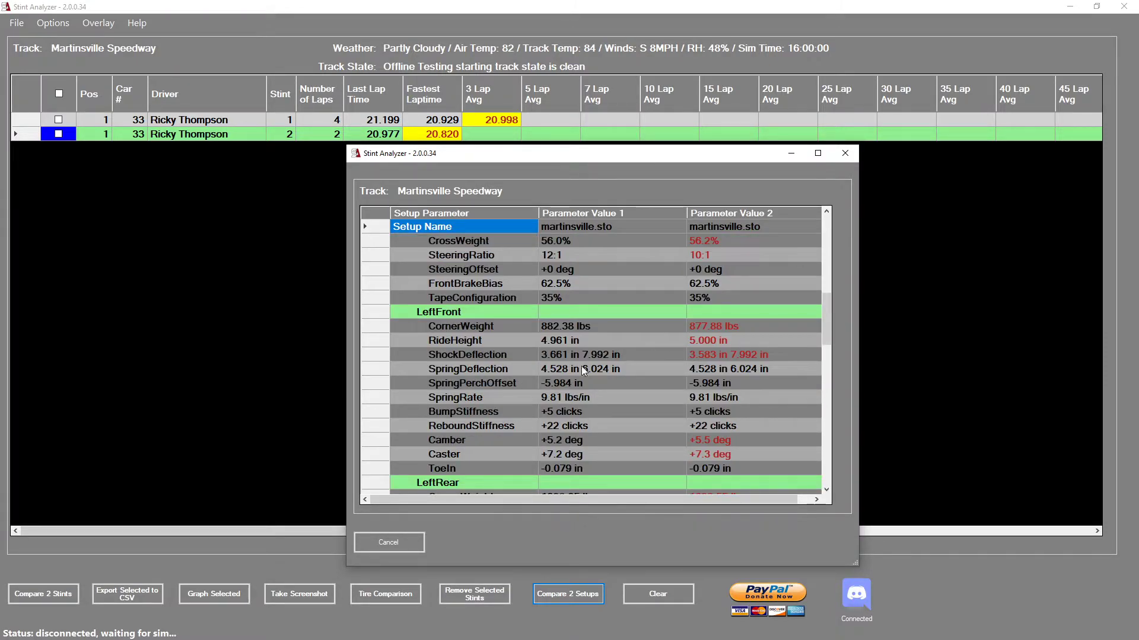
scroll(636, 421, down, 8)
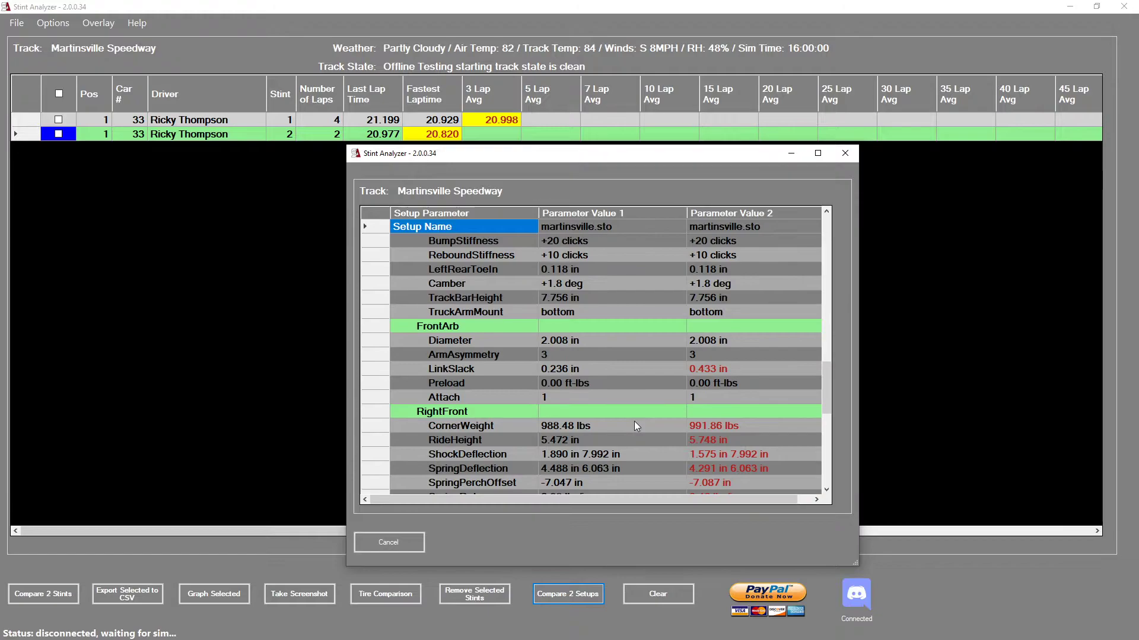
scroll(634, 423, up, 4)
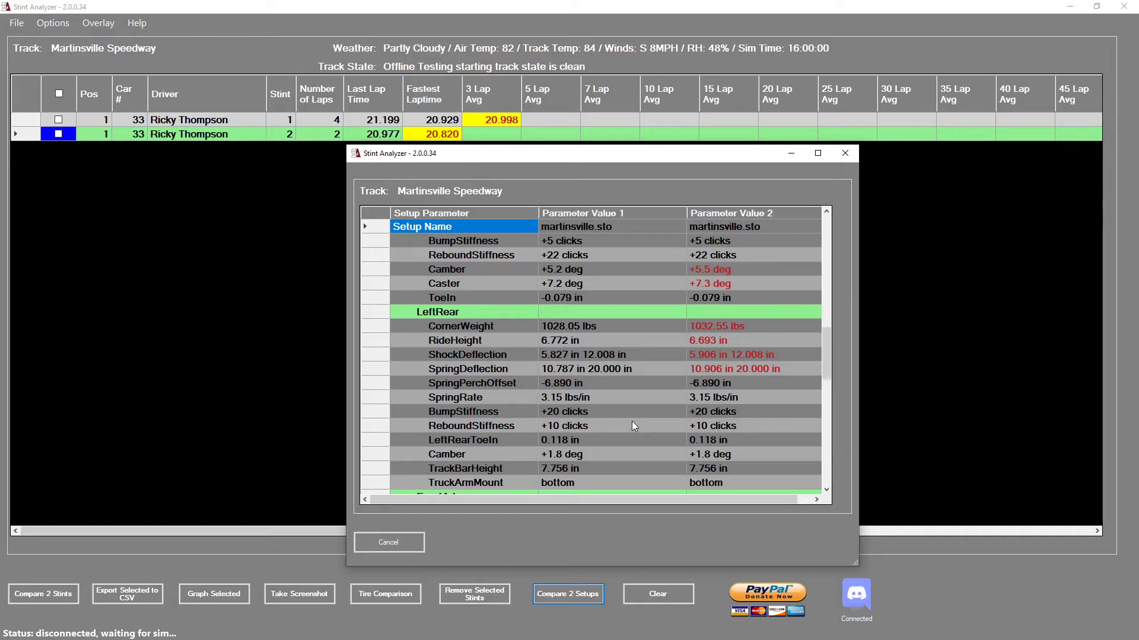
scroll(632, 421, up, 2)
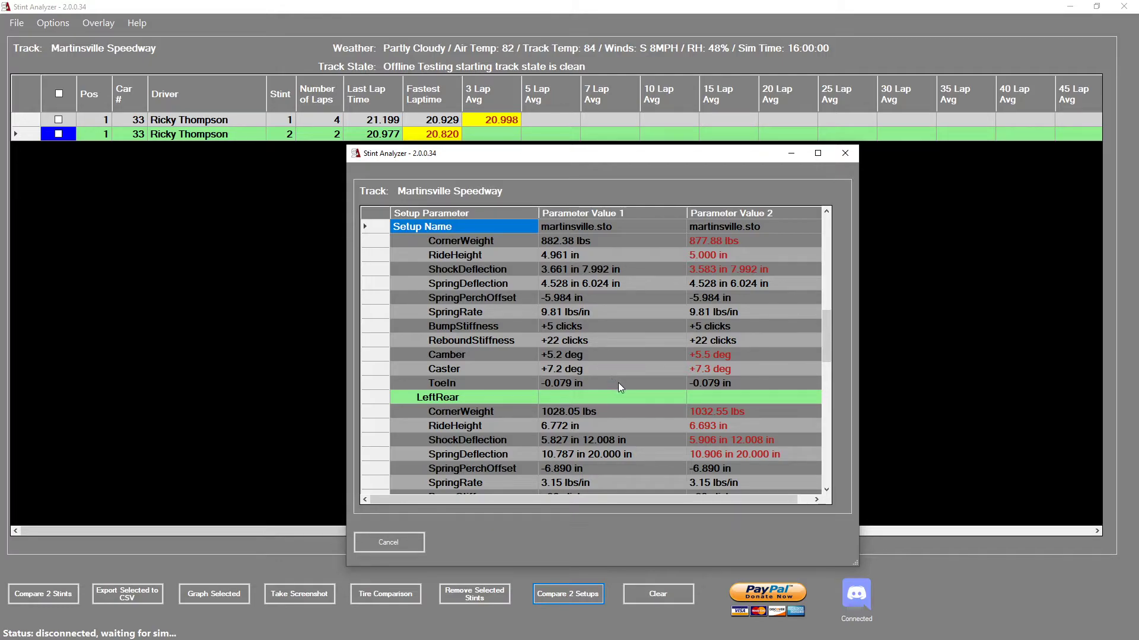
scroll(632, 382, down, 7)
scroll(632, 382, down, 8)
scroll(603, 411, up, 15)
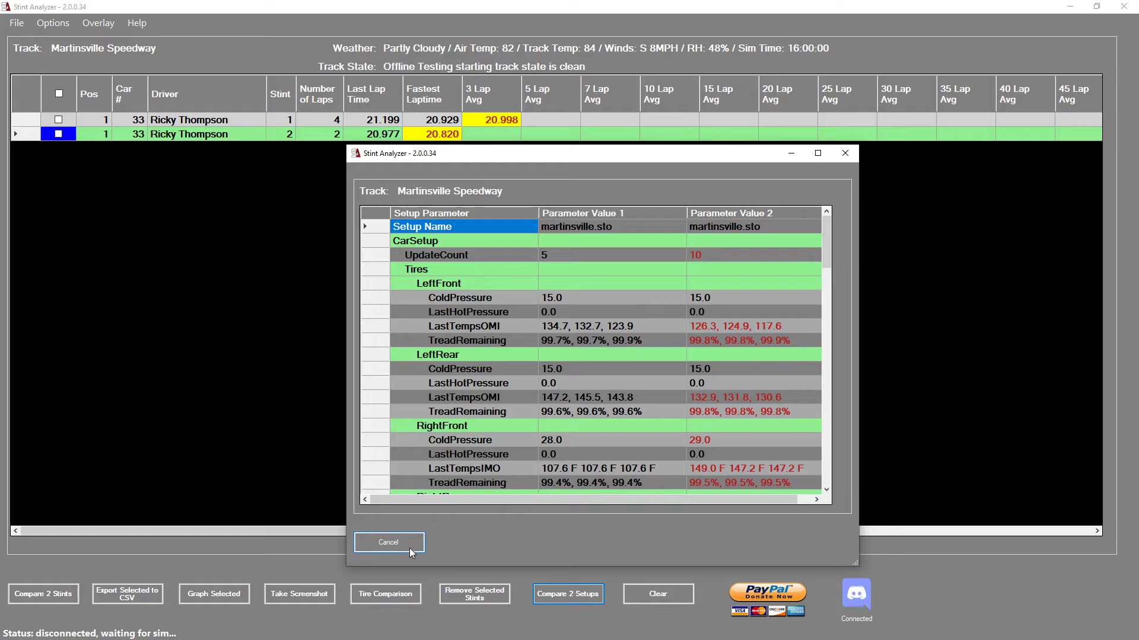
scroll(477, 276, down, 2)
scroll(489, 339, down, 20)
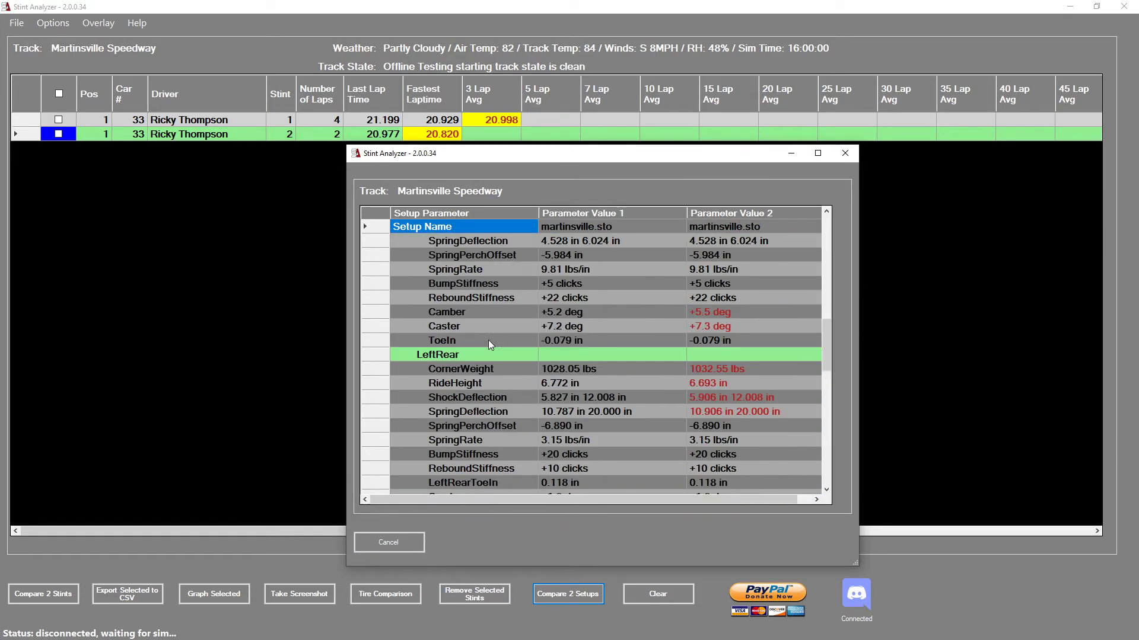
scroll(504, 376, down, 3)
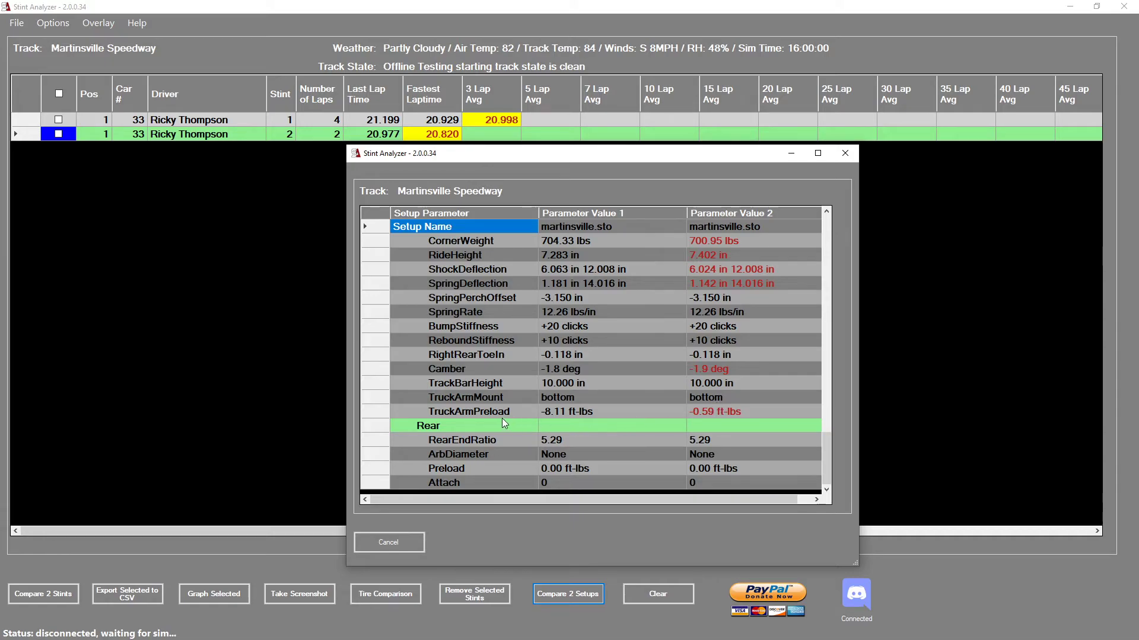
click(392, 542)
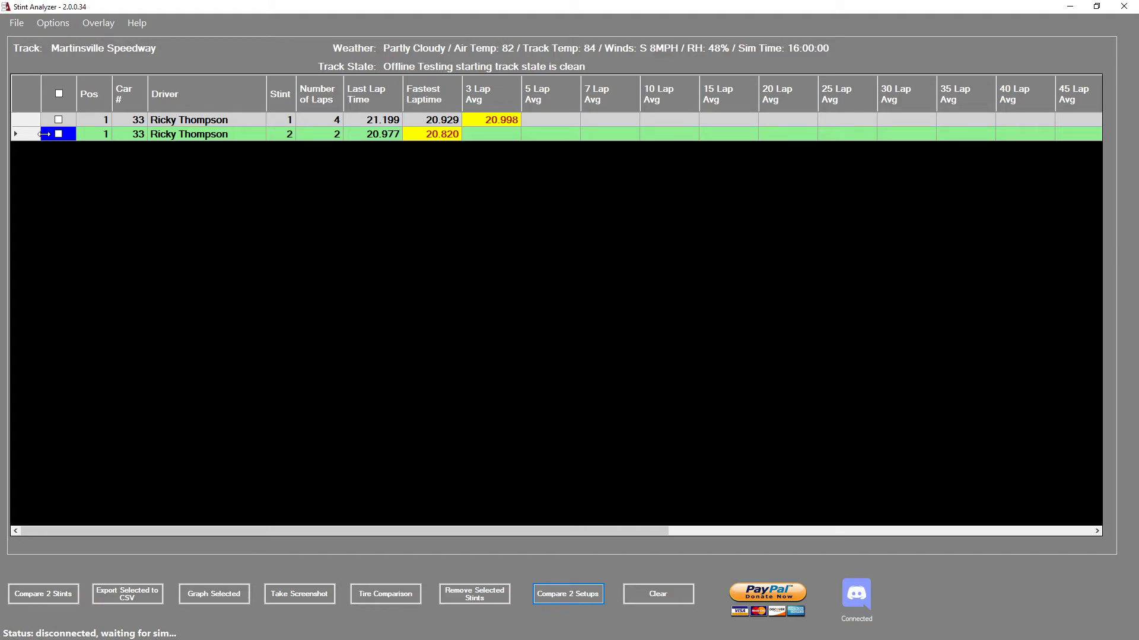
Graph the lap times of stint 1 and maximize the graph window.
click(59, 120)
click(219, 593)
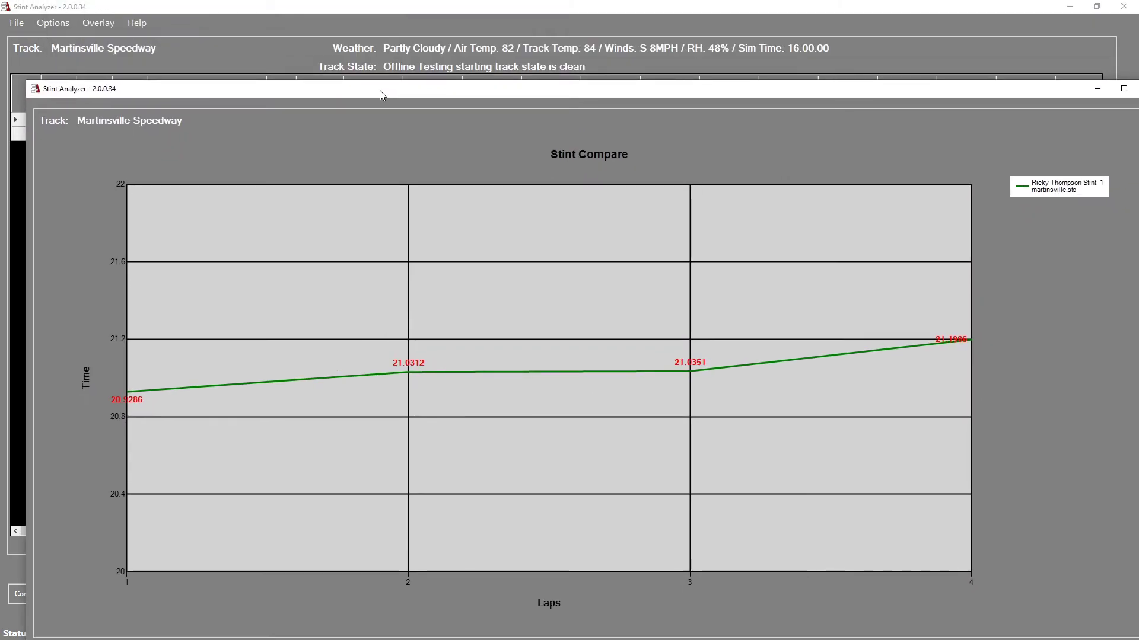
double_click(380, 90)
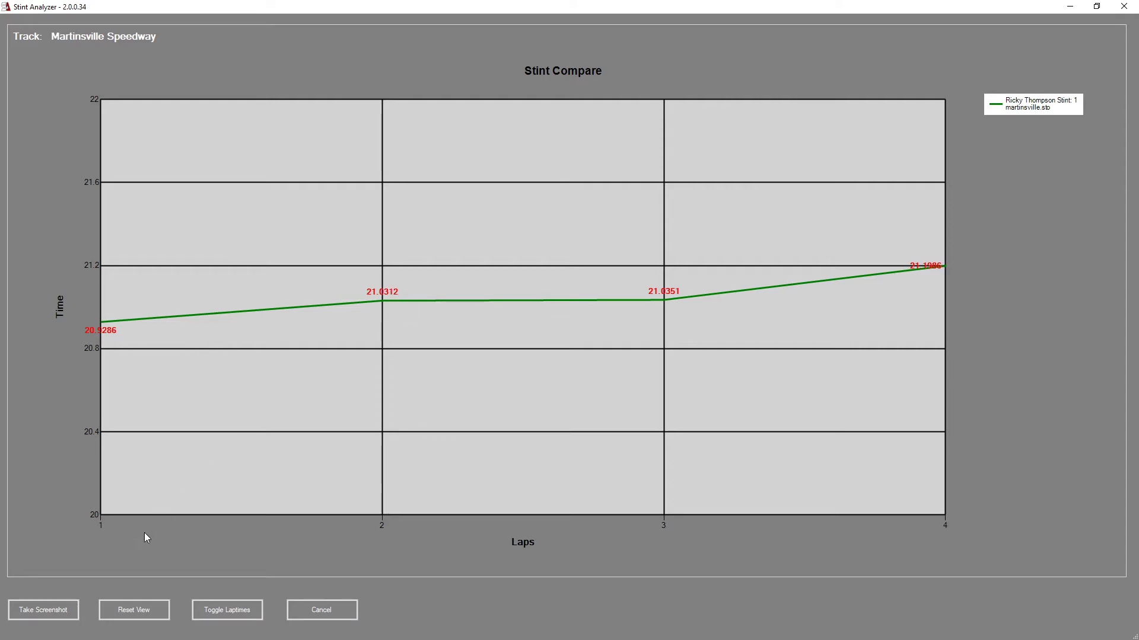
Toggle the lap time labels on the stint graph off and on, and close the graph.
click(231, 611)
click(231, 610)
click(231, 611)
click(232, 611)
click(321, 610)
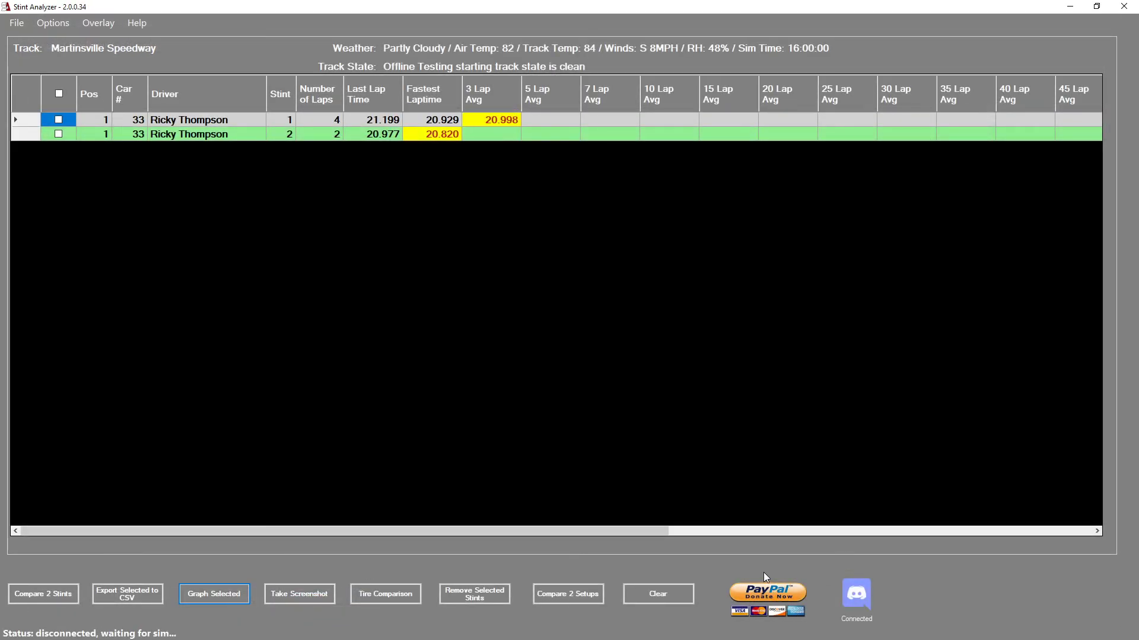
click(132, 24)
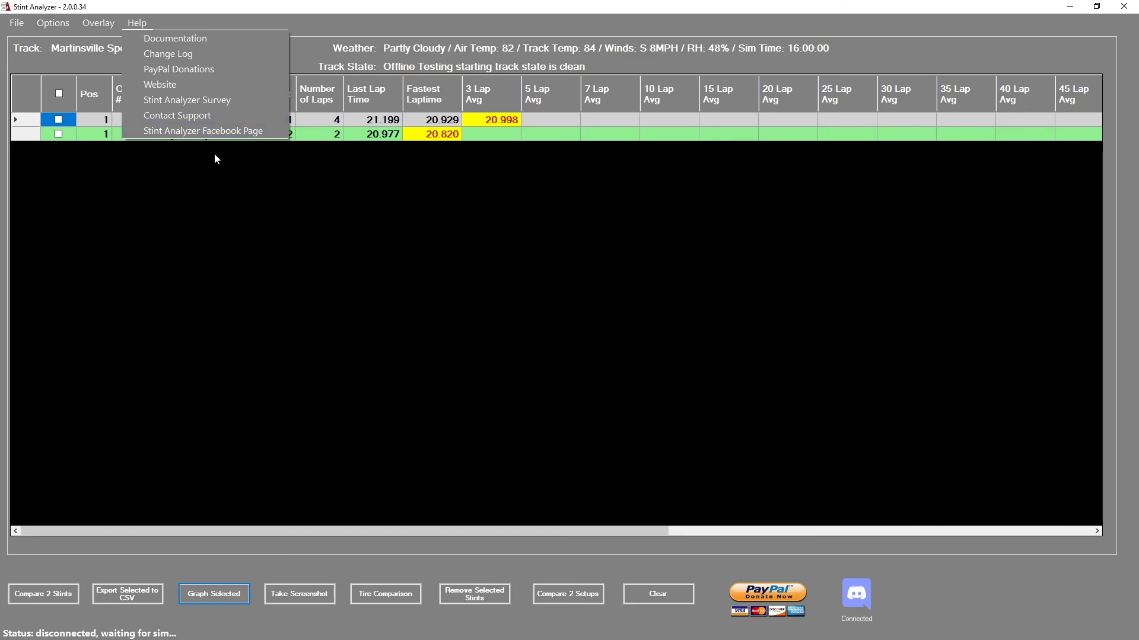
click(249, 216)
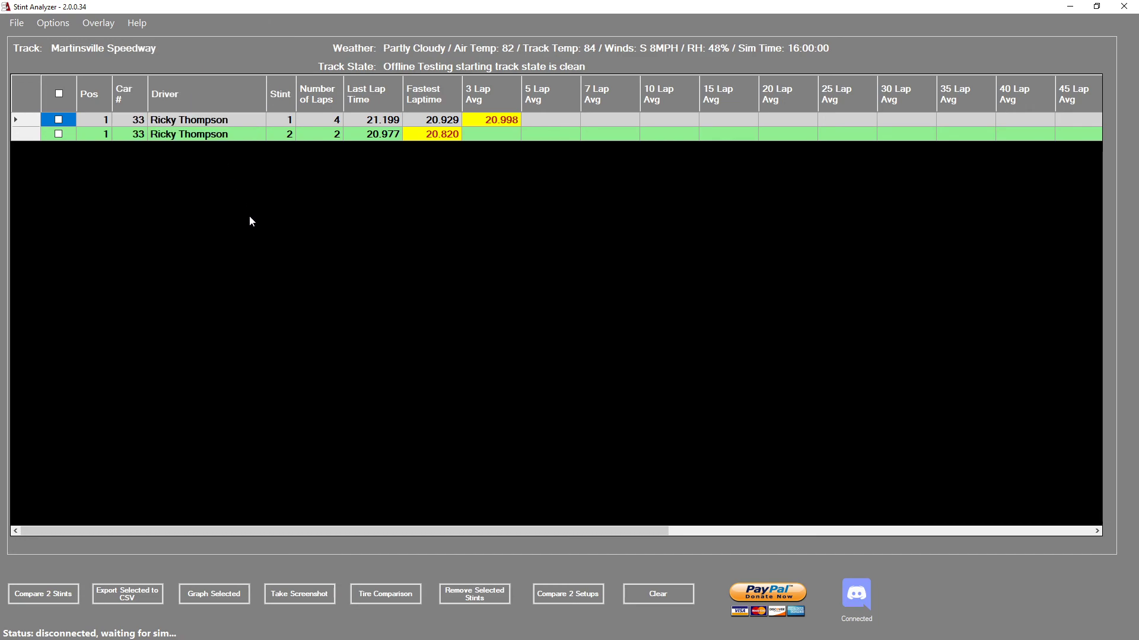